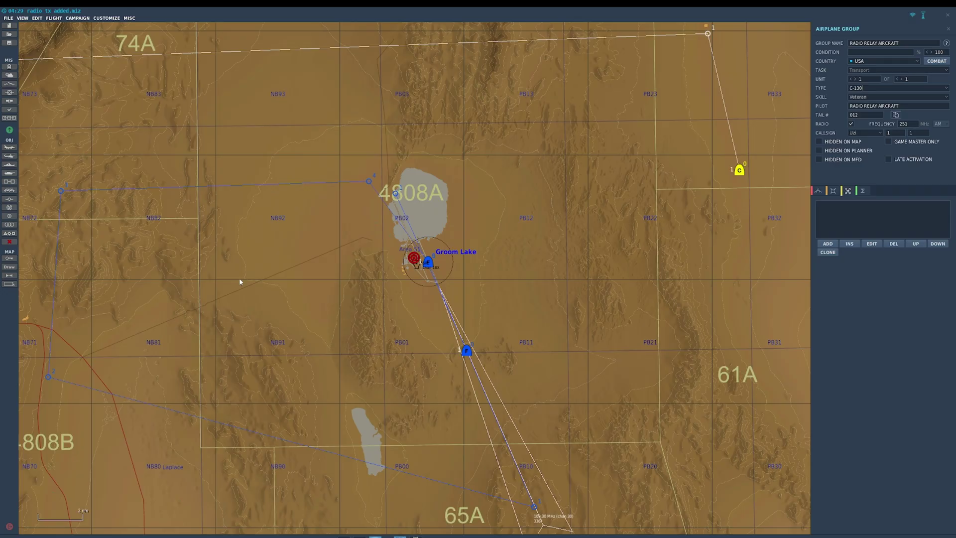
Step: Select the C-130 and set its waypoint altitude value to 3
left_click(528, 213)
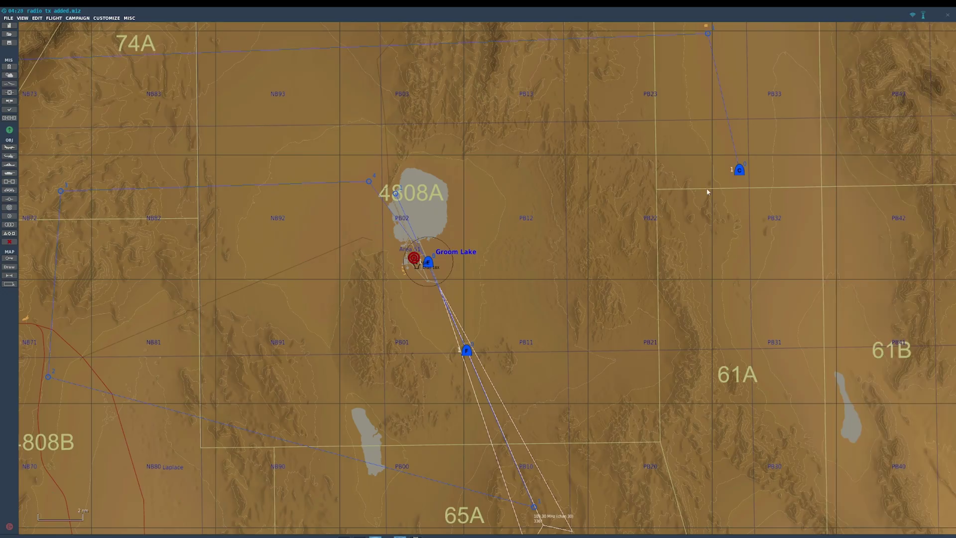
left_click(736, 173)
left_click(860, 230)
type("36565")
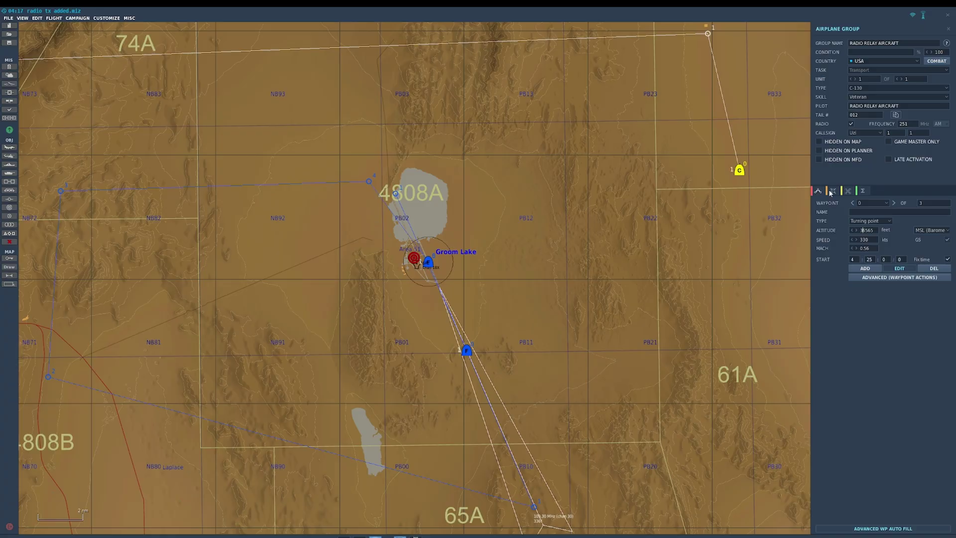
Step: Add a Perform Command action of type Transmit Message to the C-130 waypoint
left_click(849, 192)
left_click(827, 245)
left_click(738, 178)
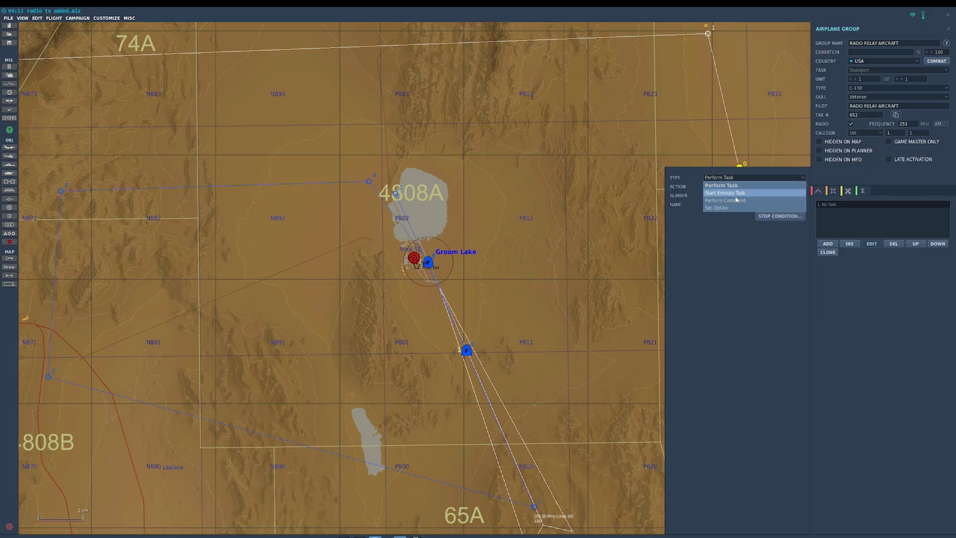
left_click(736, 200)
left_click(735, 186)
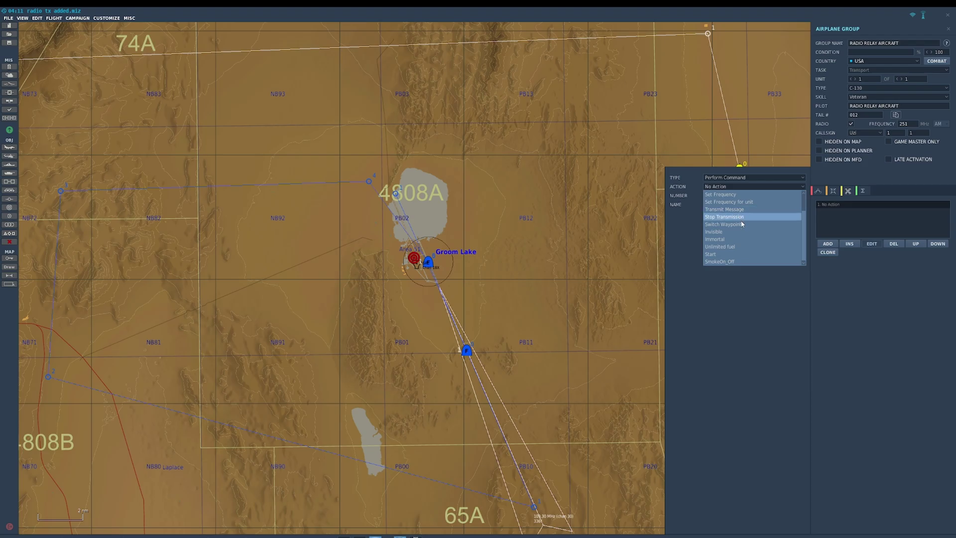
left_click(750, 210)
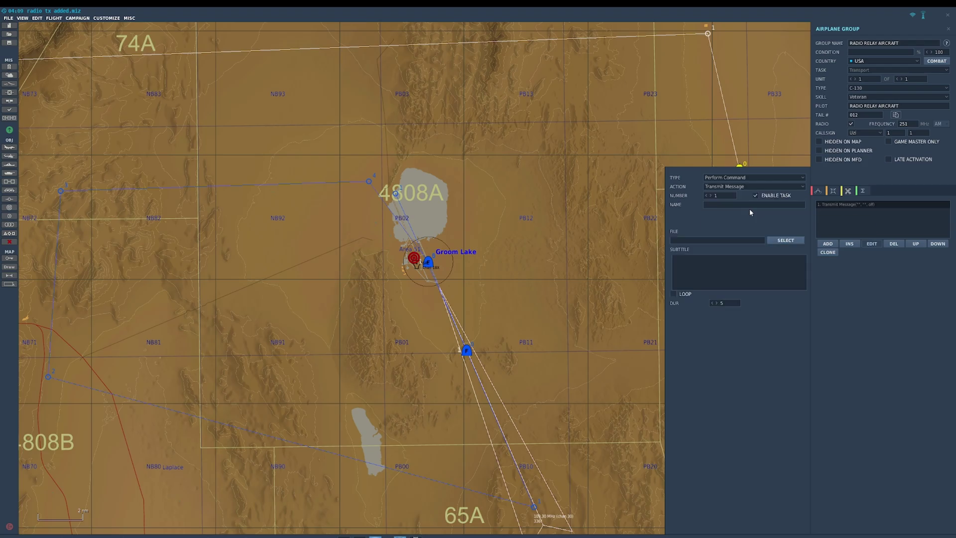
Step: Give the action audio dep_grimm_11.ogg and the pasted GRIMM 11 departure subtitle, and name it TX1
left_click(785, 240)
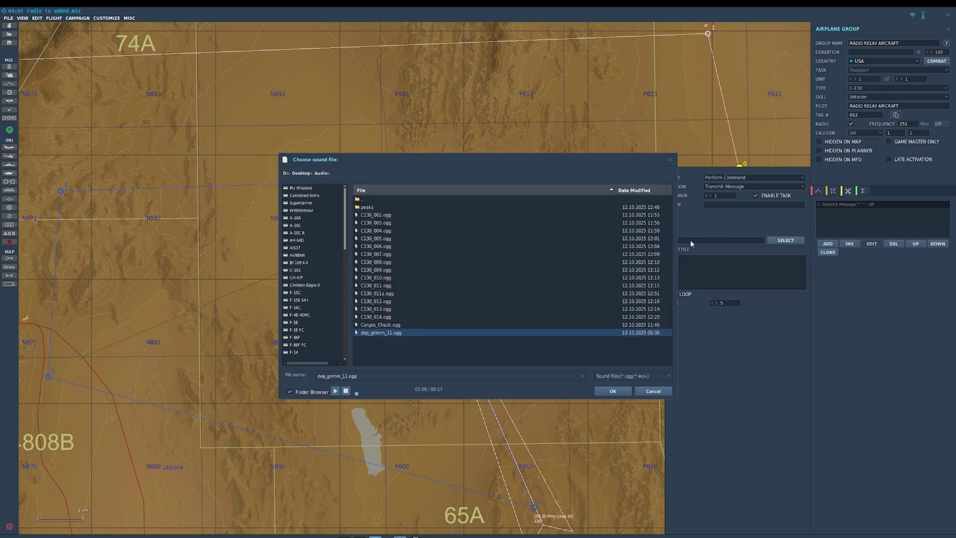
left_click(606, 394)
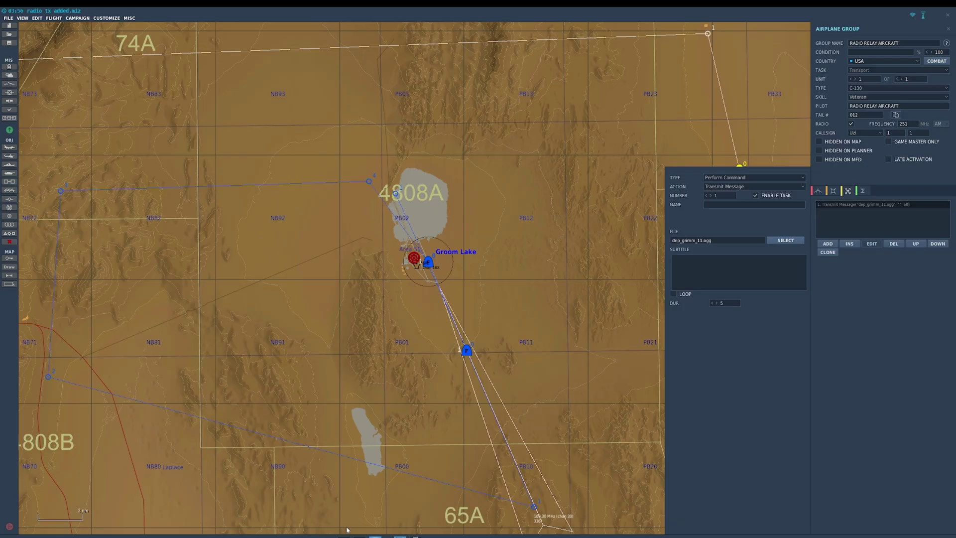
left_click(706, 275)
type("GRIMM 11:  DEPARTURE, GRIM 11 FLIGHT OF 2 PASSING 800 FOR 2000.  DEPARTURE:  GRIMM 11, DEPARTURE, RADAR CONTACT, CLIMB MAINTAIN 9000, PASSING 3000 TURN LEFT DIRECT MCCOOL.")
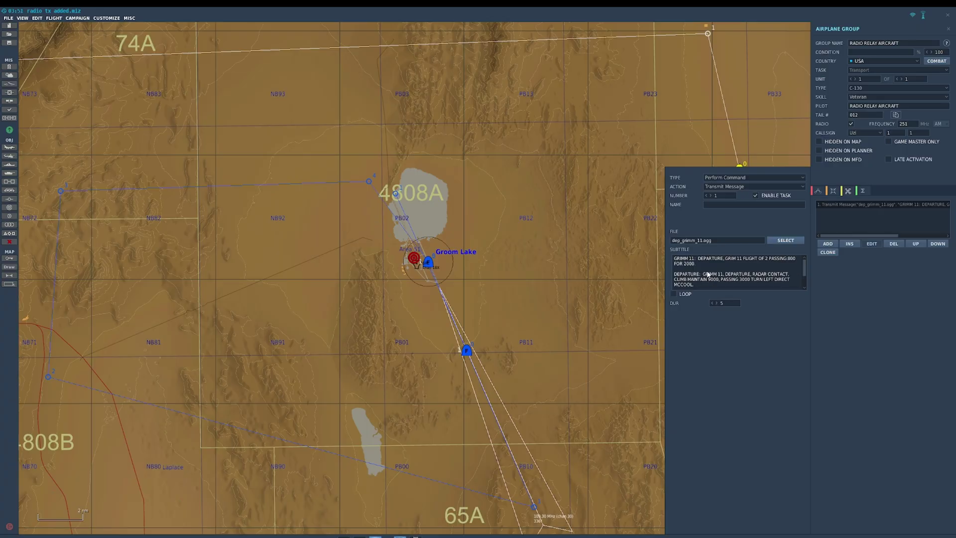
type("TX")
Step: Add a second Transmit Message action with the GRIMM 11 subtitle and dep_grimm_11.ogg audio
left_click(828, 244)
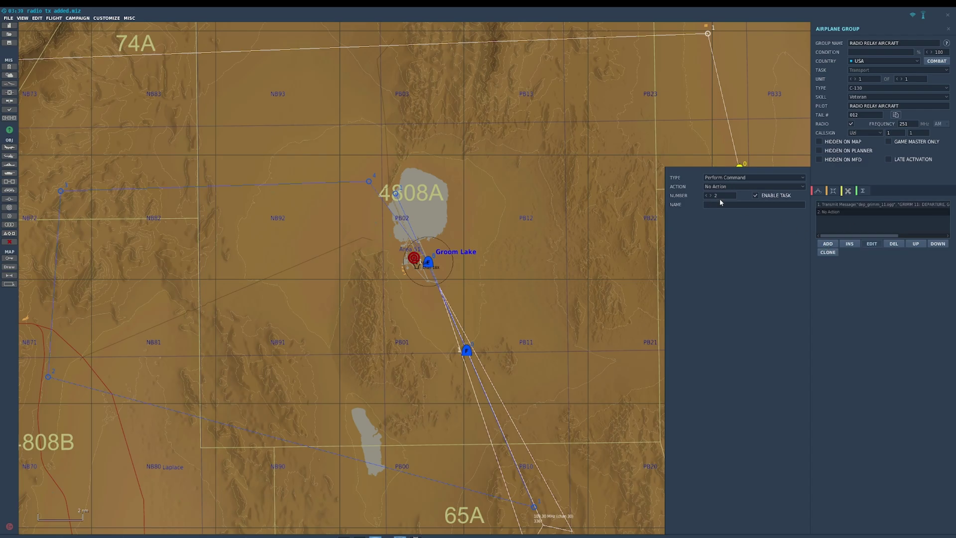
left_click(718, 186)
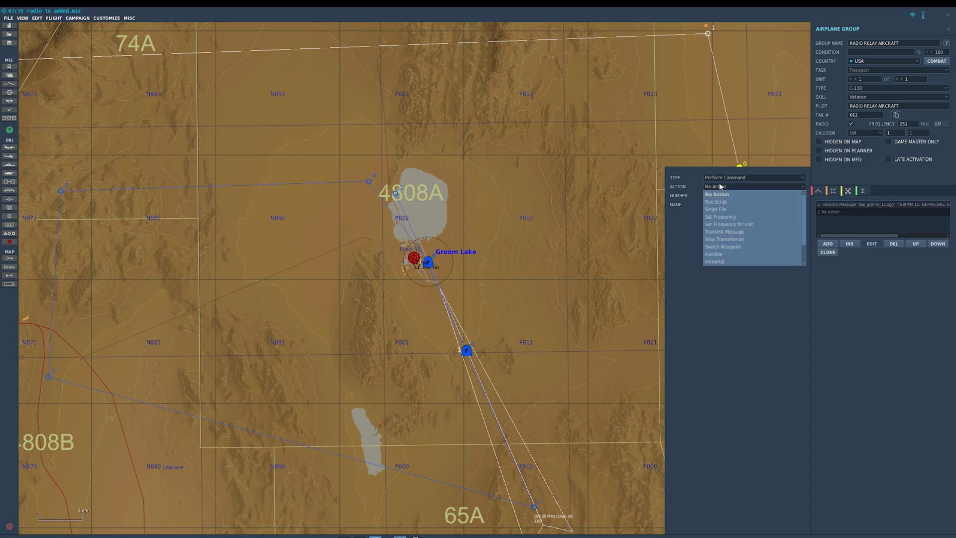
left_click(725, 231)
left_click(730, 275)
key("ctrl+v")
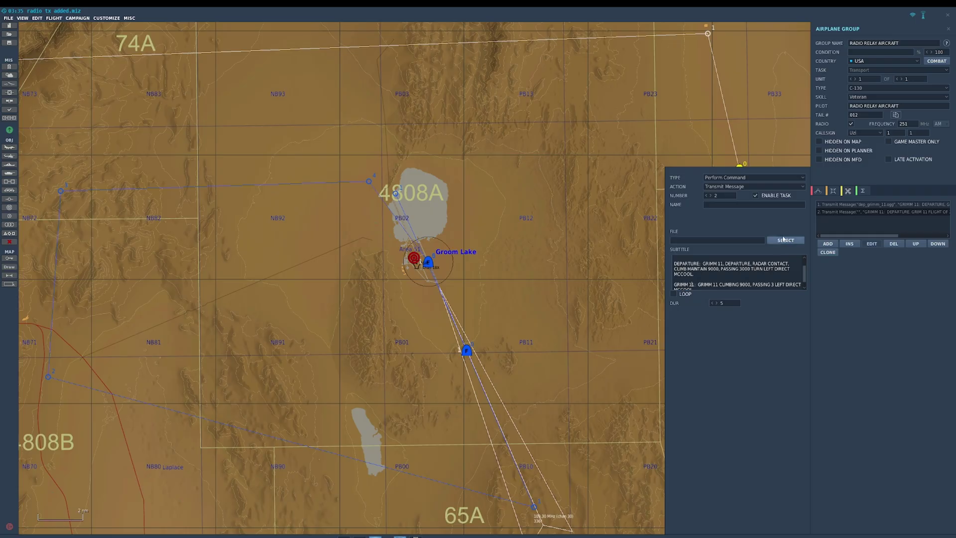
left_click(785, 240)
left_click(614, 391)
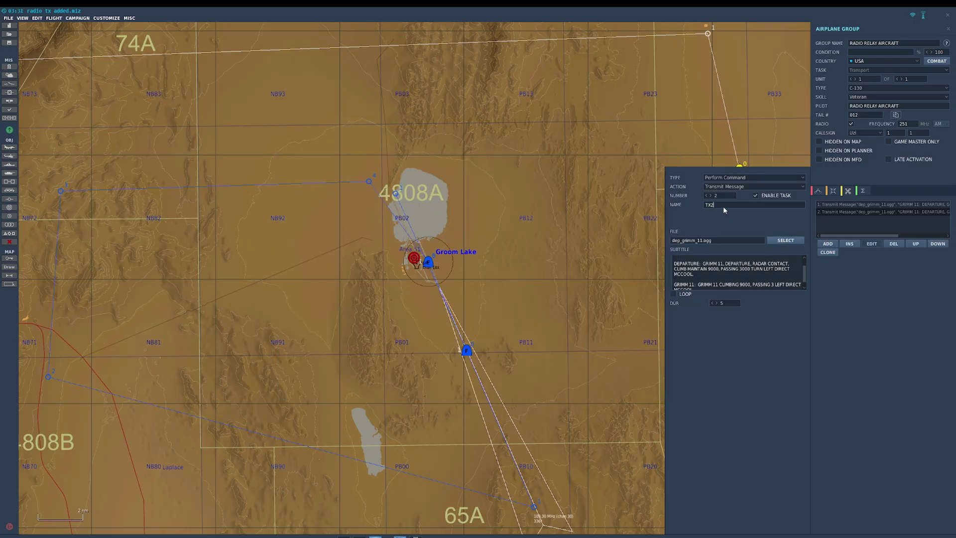
Step: Add a third Transmit Message action using dep_grimm_11.ogg
left_click(827, 243)
left_click(718, 187)
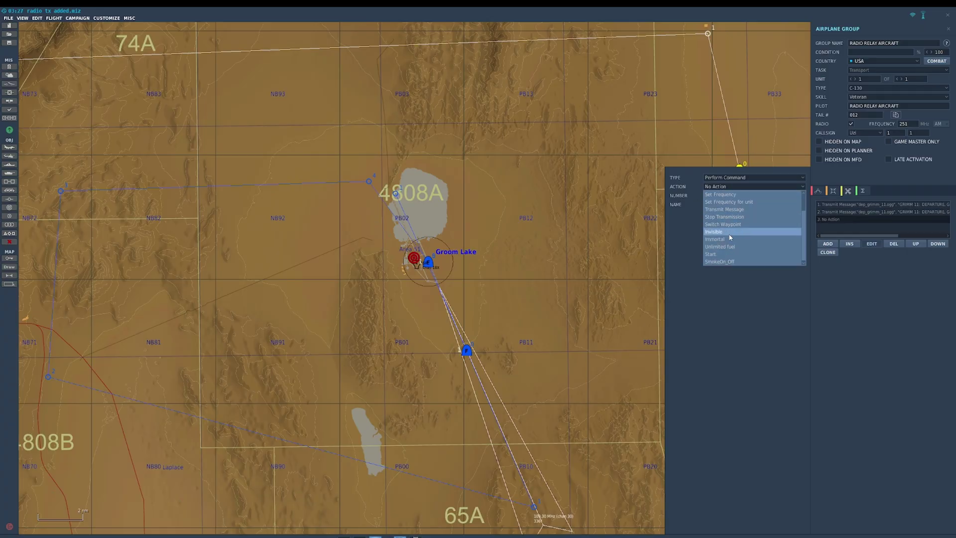
left_click(740, 210)
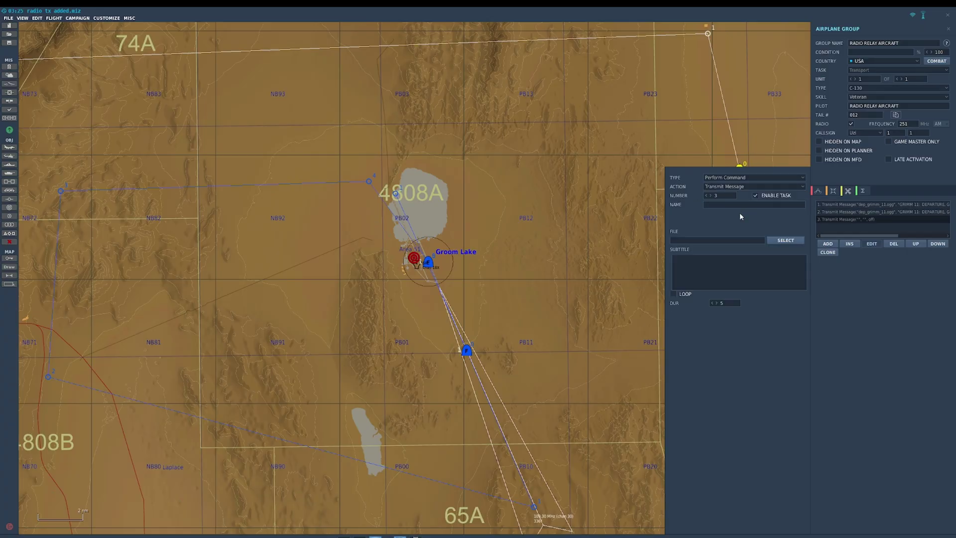
left_click(772, 242)
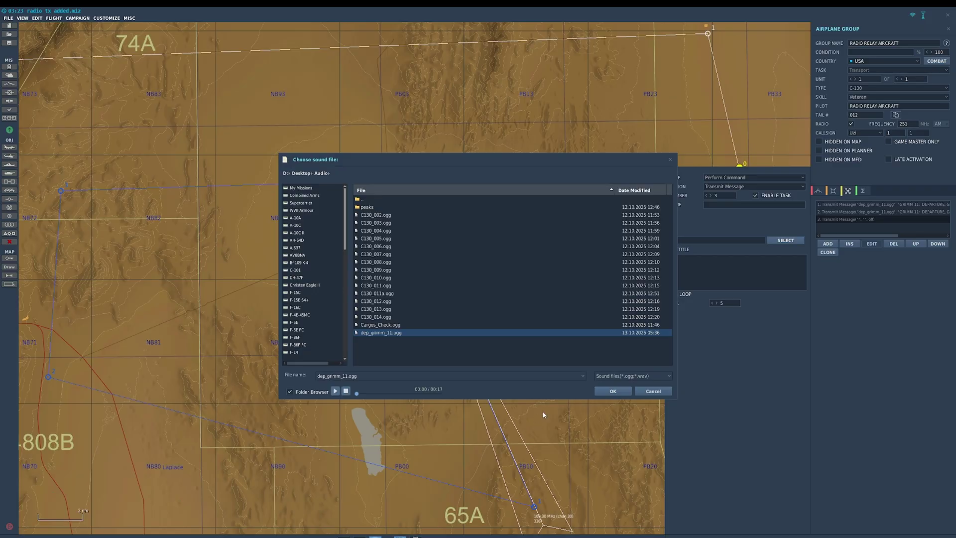
left_click(613, 391)
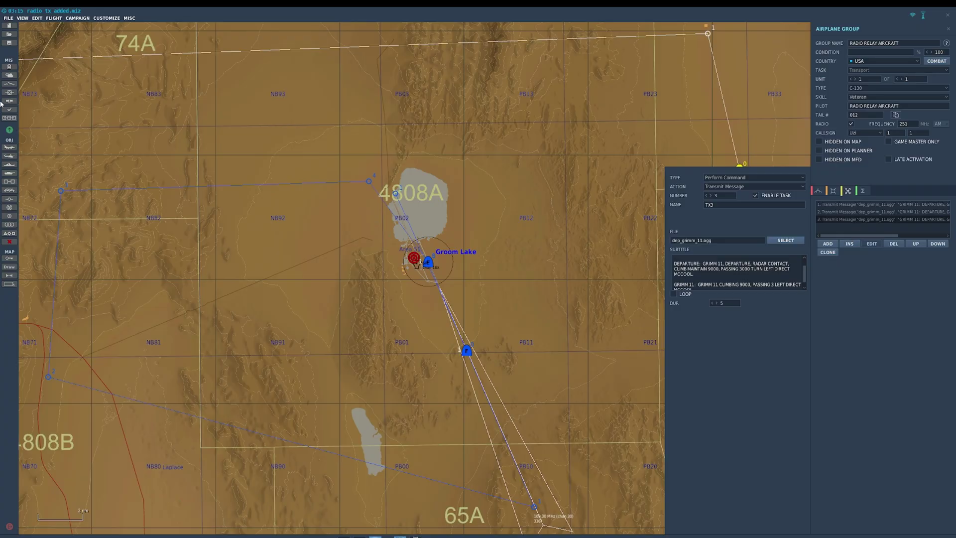
left_click(9, 84)
Step: Create a ONCE trigger with an ABSOLUTE TIME LESS 15900 condition that AI-pushes the C-130's first Transmit Message
left_click(532, 206)
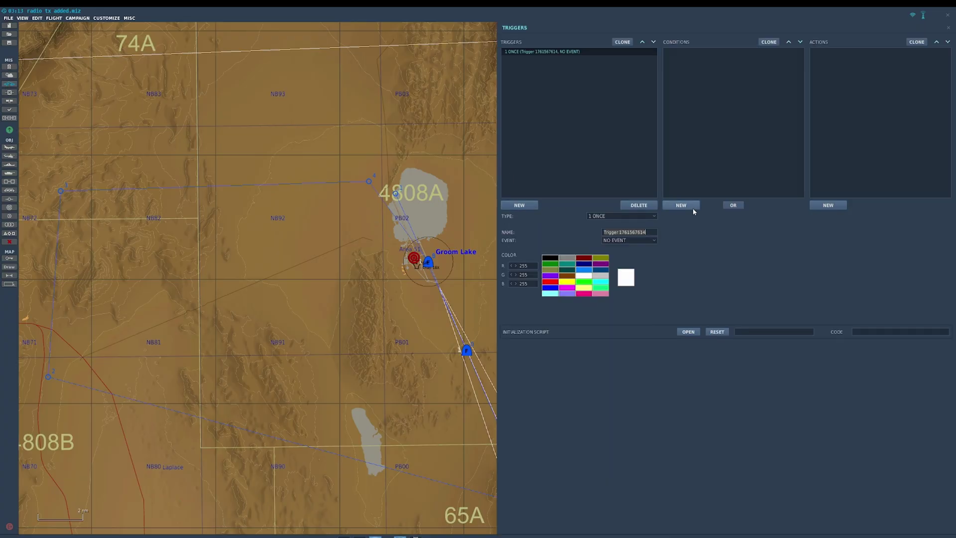
left_click(673, 206)
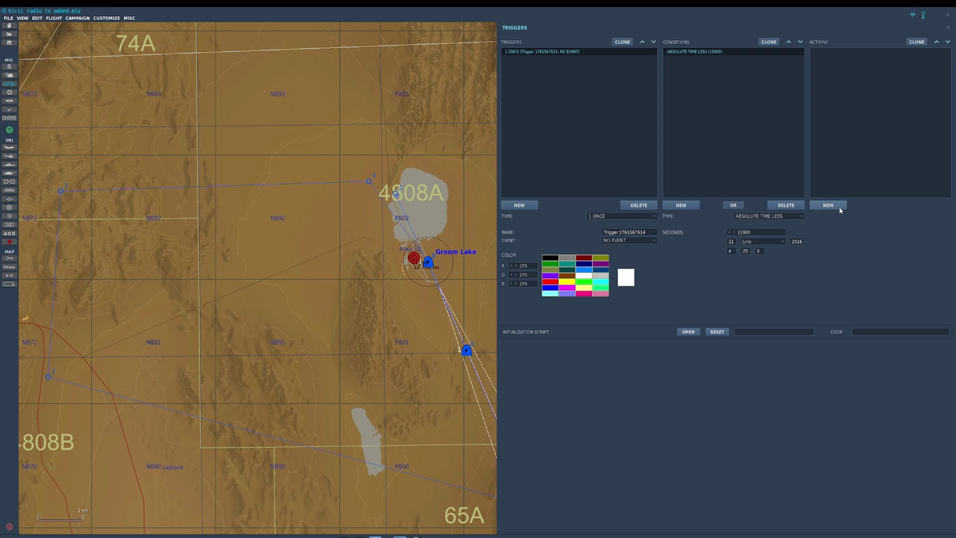
left_click(838, 207)
left_click(872, 220)
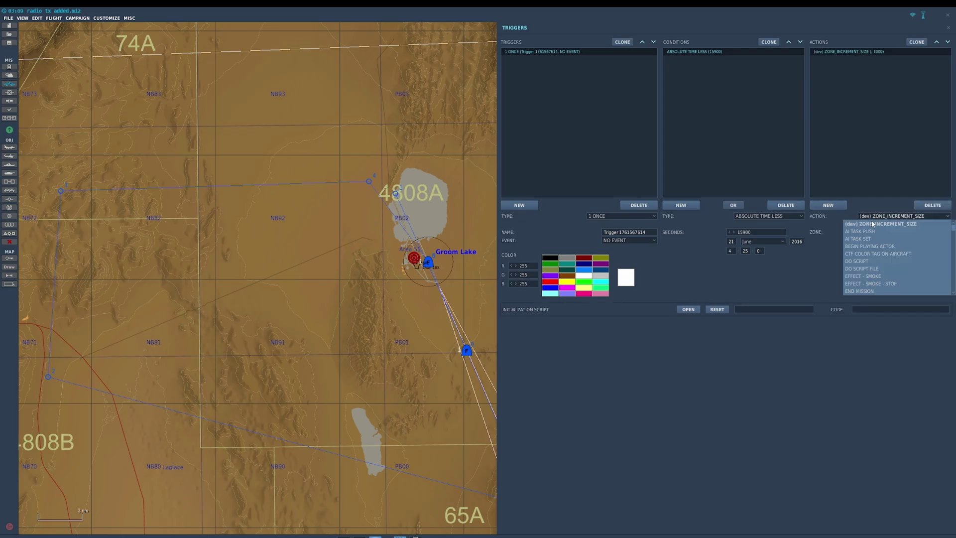
left_click(884, 237)
left_click(885, 234)
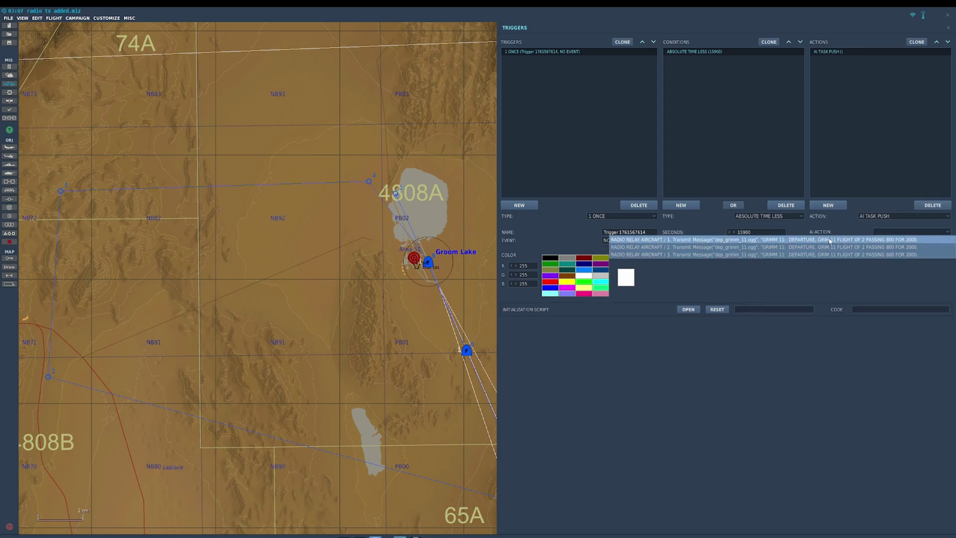
left_click(754, 240)
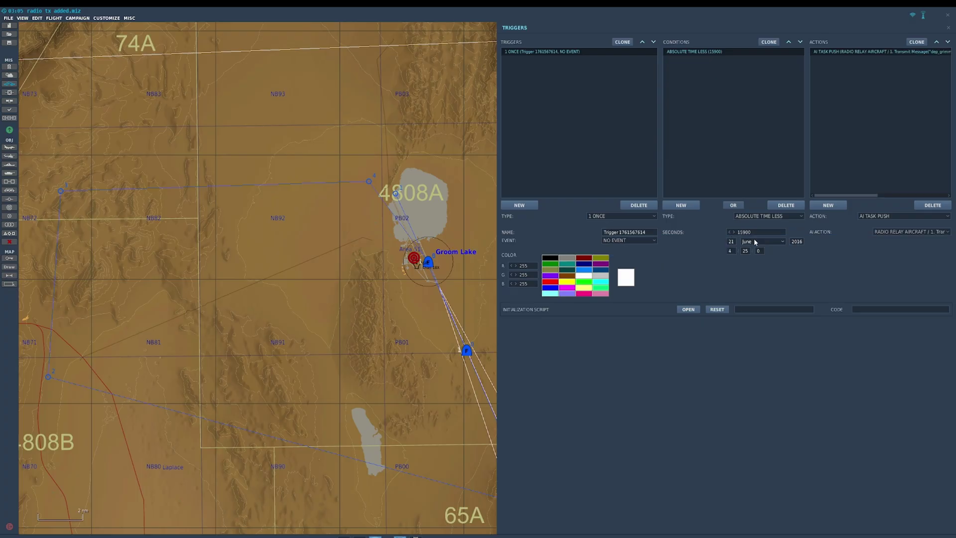
Step: Clone the trigger and make the copy push the second Transmit Message
left_click(623, 42)
left_click(846, 53)
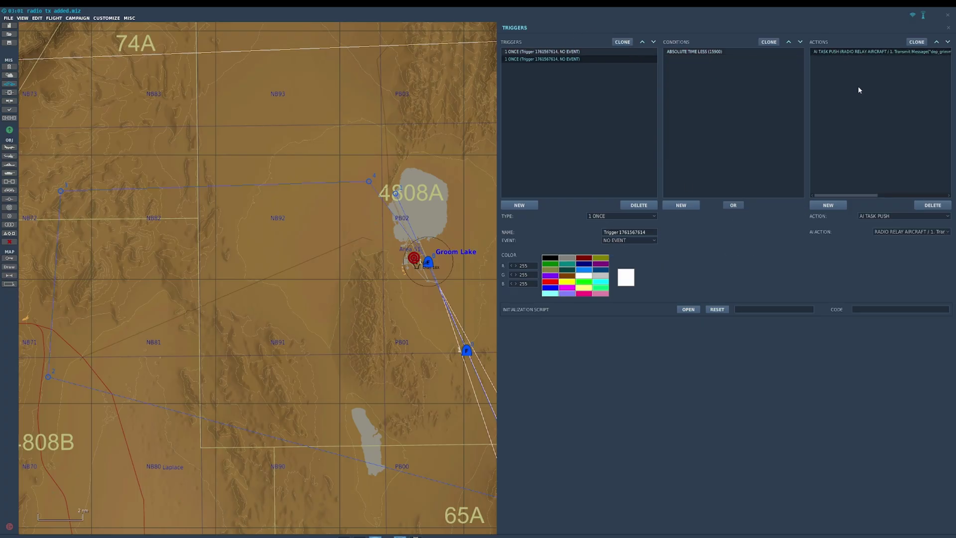
left_click(911, 232)
left_click(892, 249)
left_click(565, 52)
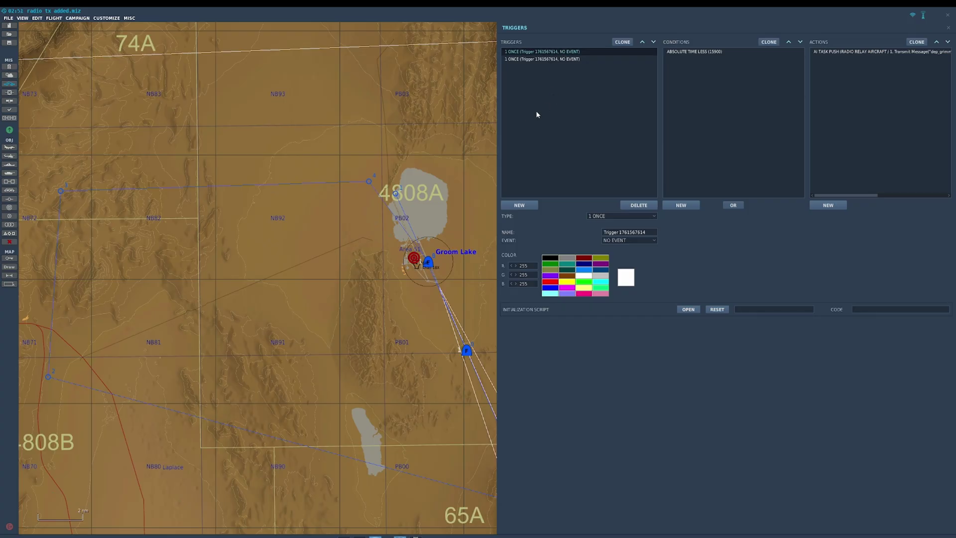
left_click(474, 144)
Step: Zoom out and select the C-130 radio relay aircraft, recentring its route on the map
scroll(694, 237, "down", 3)
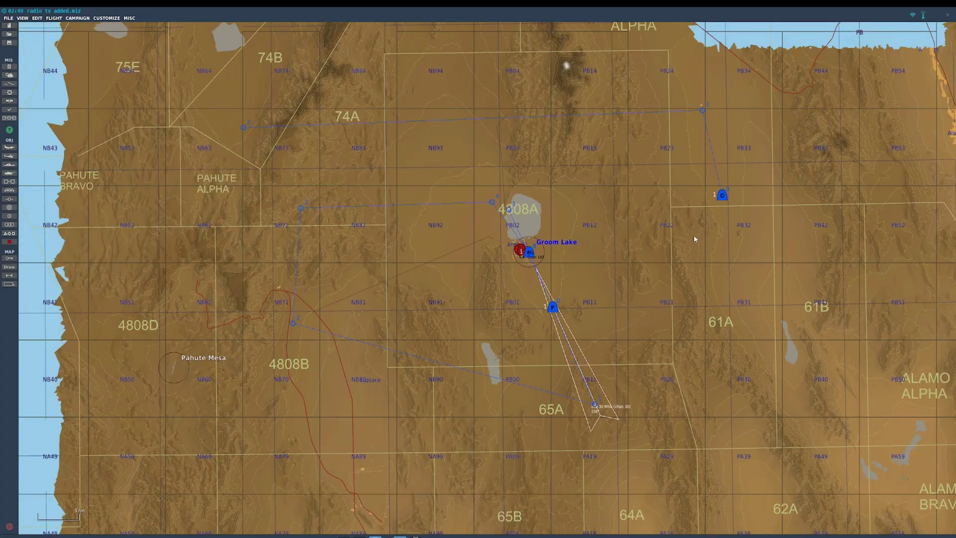
left_click_drag(715, 205, 746, 196)
right_click_drag(746, 196, 606, 202)
left_click_drag(606, 201, 705, 202)
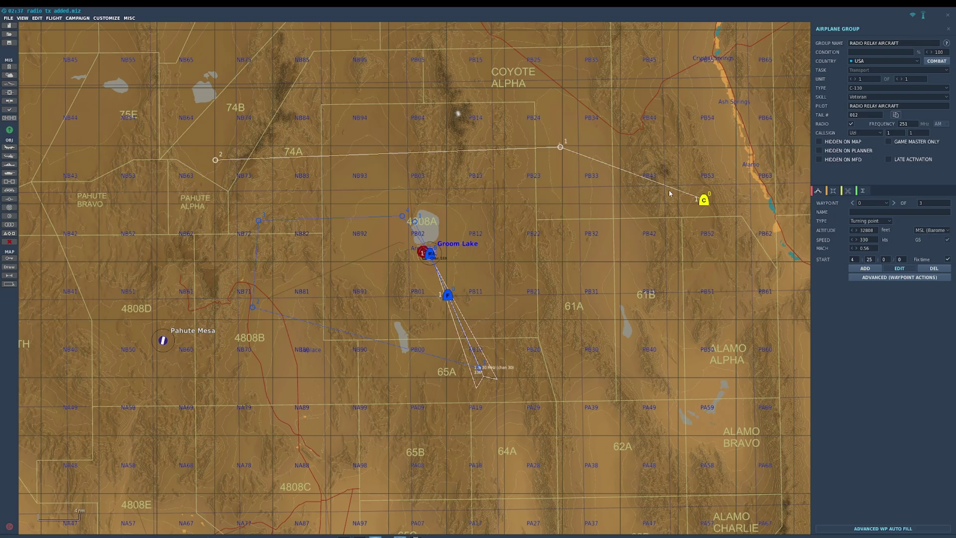
Step: Delete the third Transmit Message action from the C-130 waypoint, then deselect the group
left_click(848, 192)
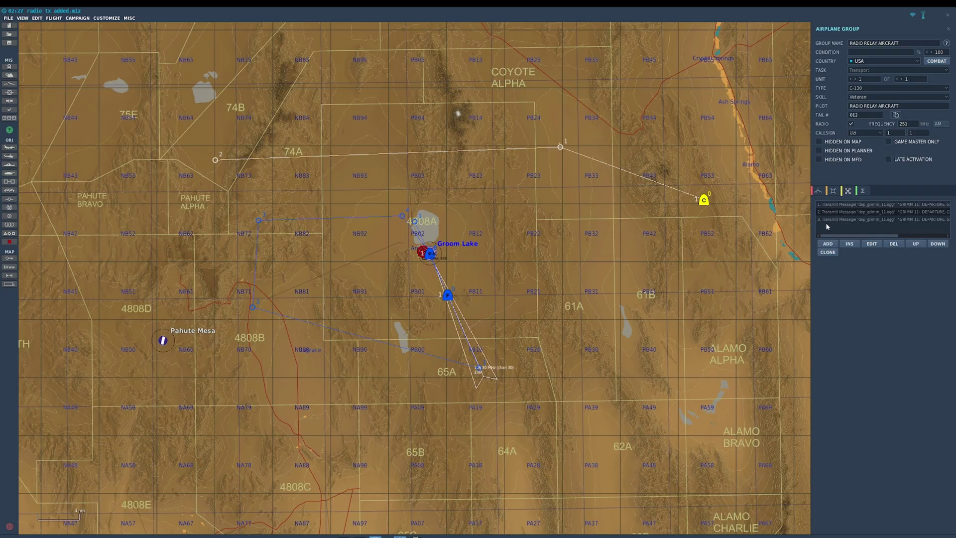
mouse_move(883, 235)
left_mouse_down()
mouse_move(933, 241)
mouse_move(891, 237)
left_mouse_up()
left_click(893, 244)
left_click(570, 246)
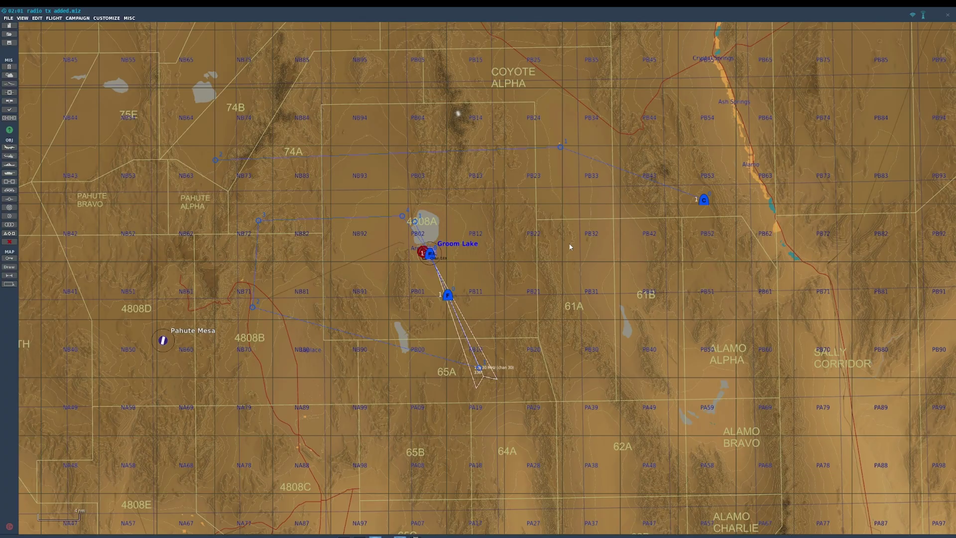